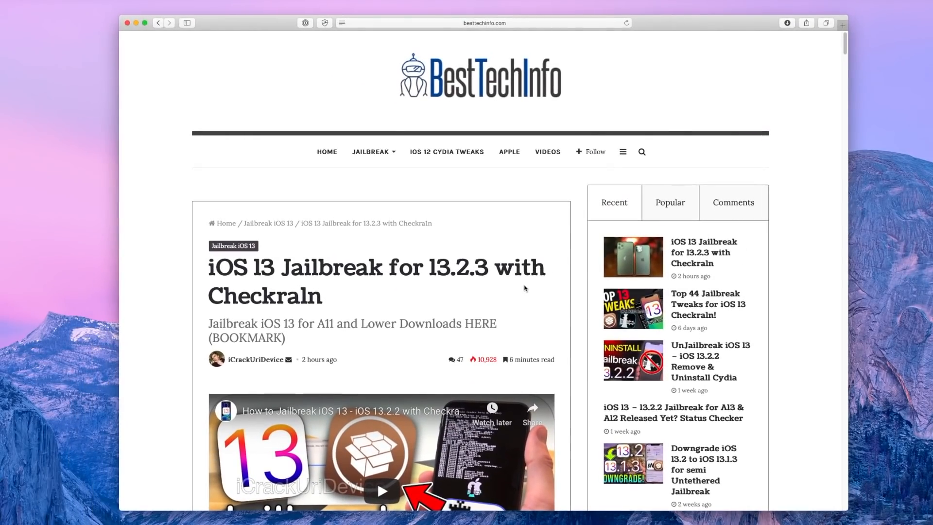
scroll(524, 289, "down", 10)
scroll(522, 287, "down", 10)
scroll(523, 286, "down", 10)
scroll(523, 286, "down", 10)
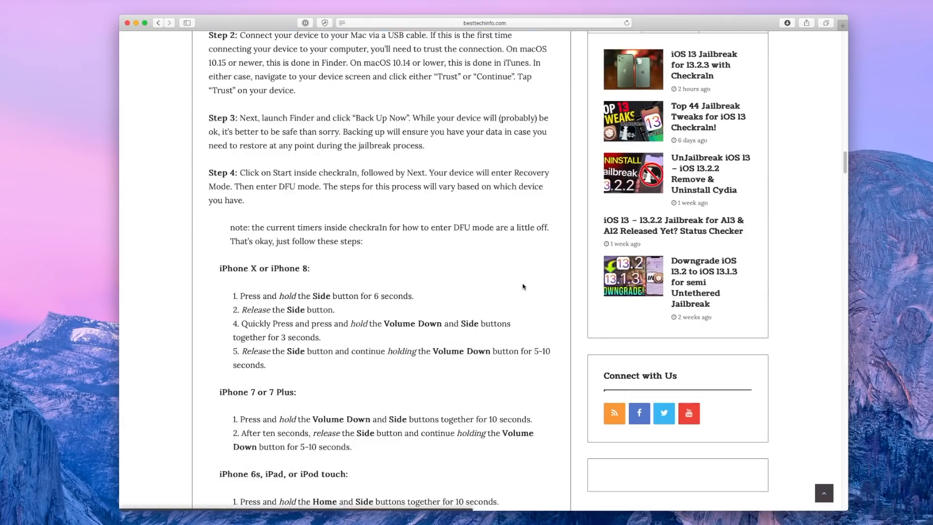
scroll(523, 286, "down", 10)
scroll(523, 287, "down", 10)
From the article's link, reach checkra.in's latest release and download the checkra1n beta for macOS.
left_click(332, 280)
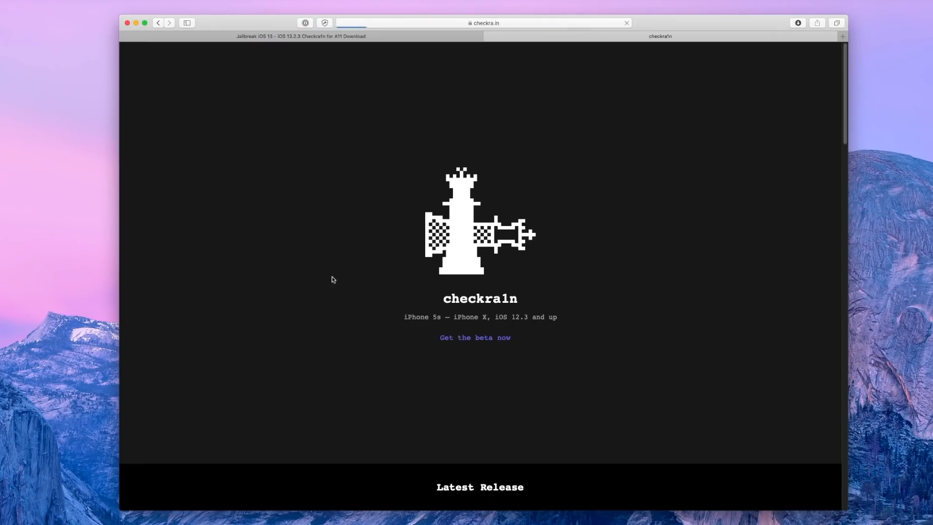
left_click(464, 345)
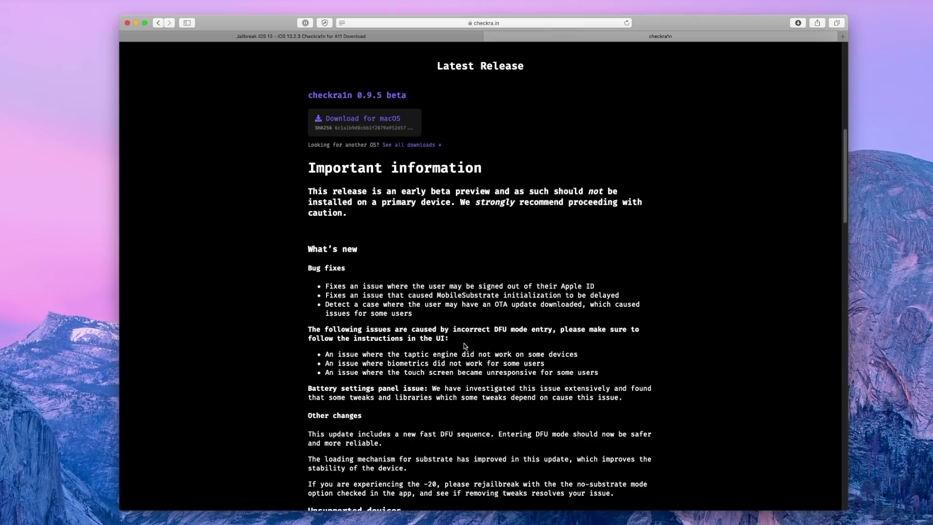
left_click(367, 126)
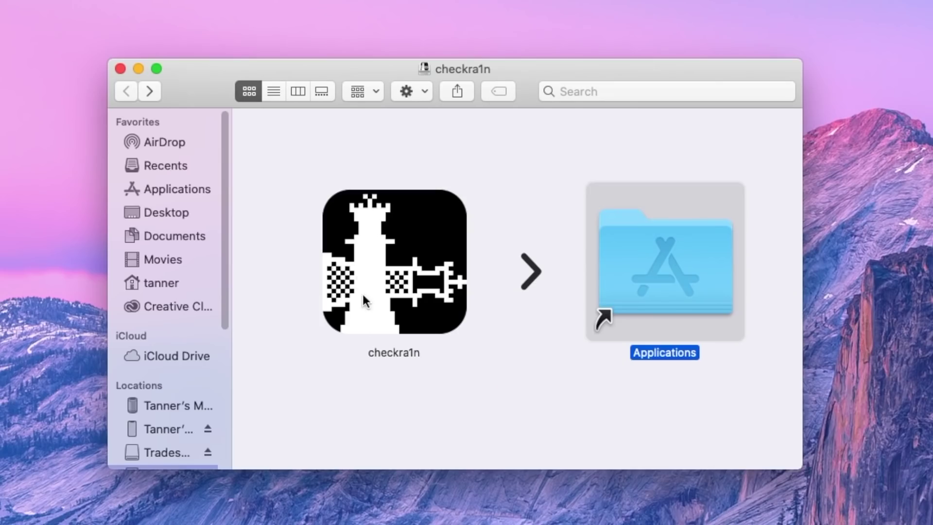
Drag checkra1n onto the Applications alias and replace the existing copy.
left_click_drag(427, 320, 571, 299)
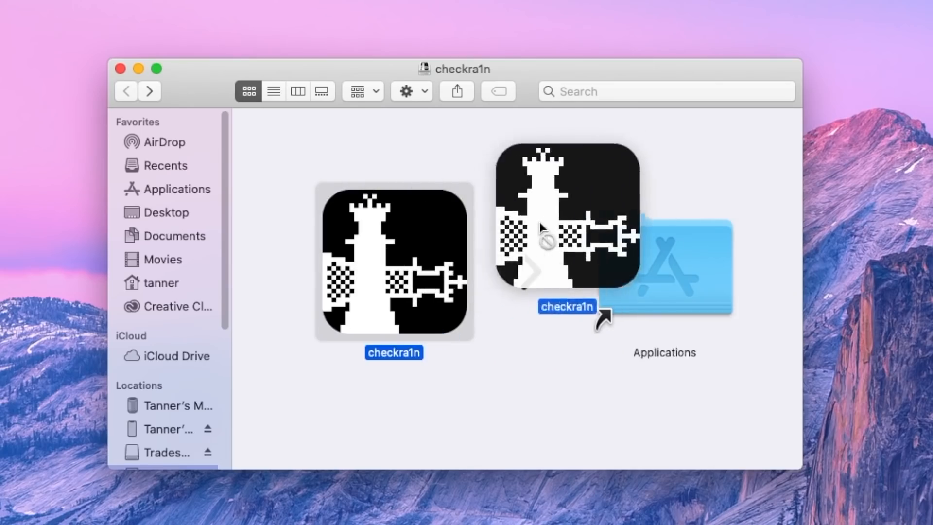
left_click_drag(663, 253, 664, 255)
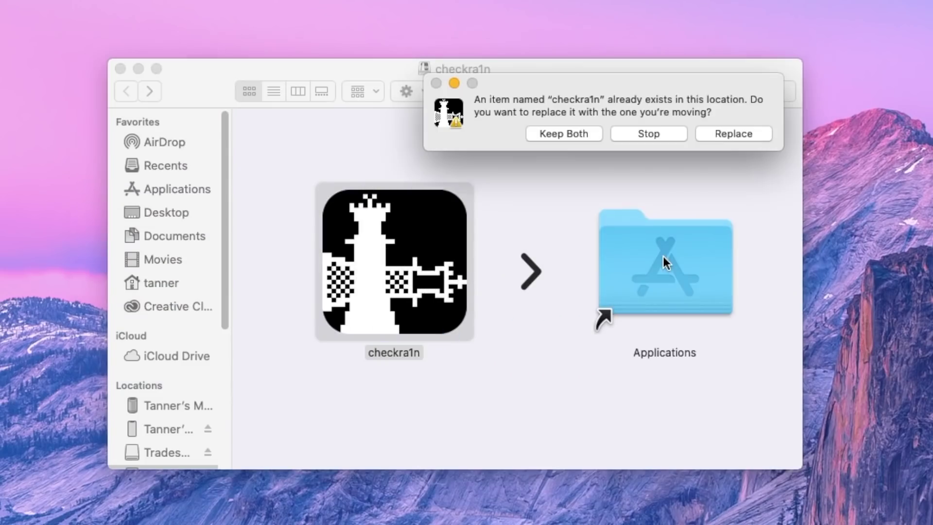
left_click(742, 131)
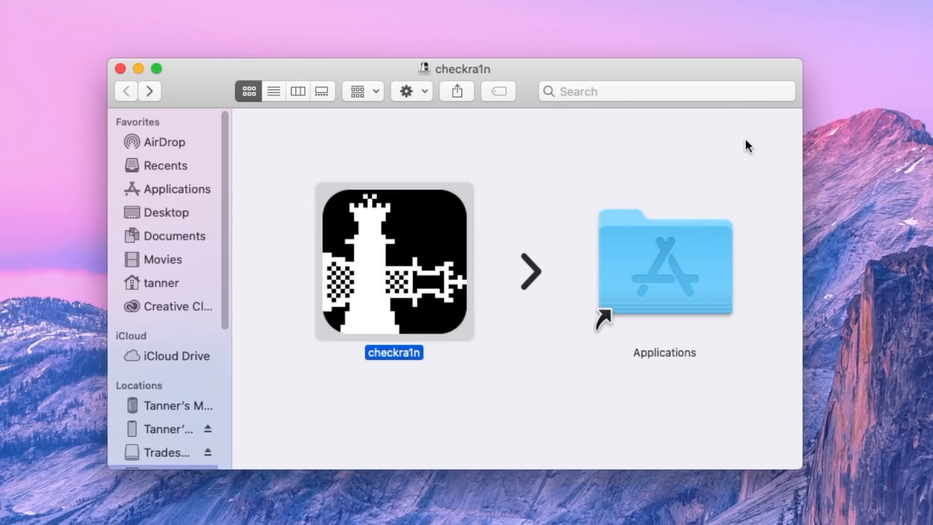
key("super+space")
type("checkra1n")
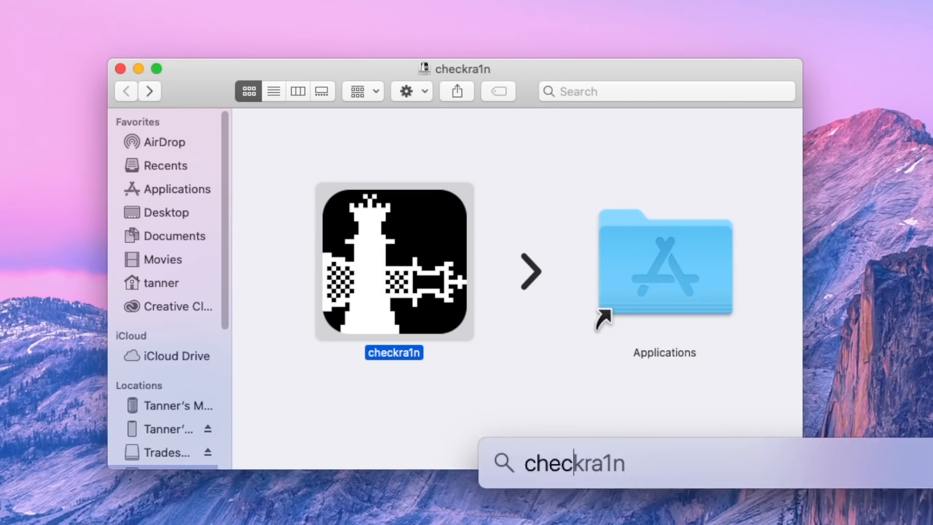
key("Return")
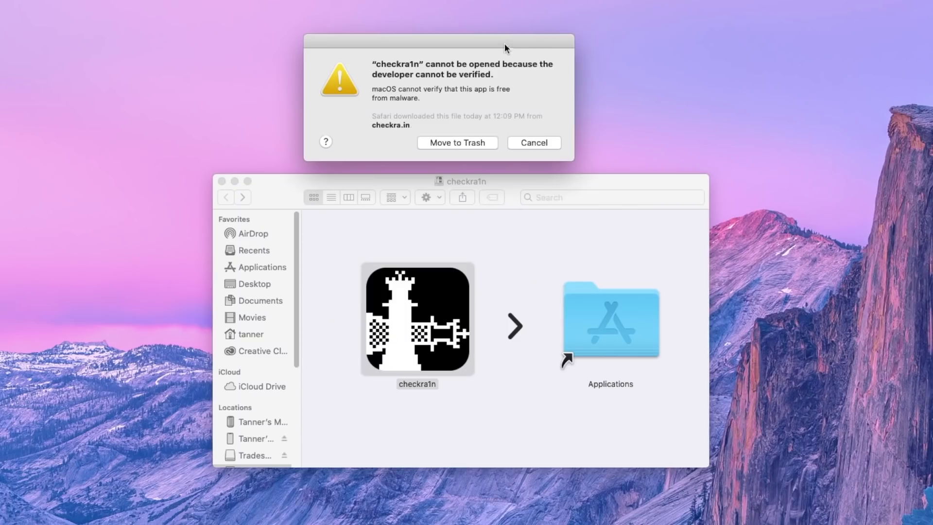
left_click_drag(505, 43, 637, 151)
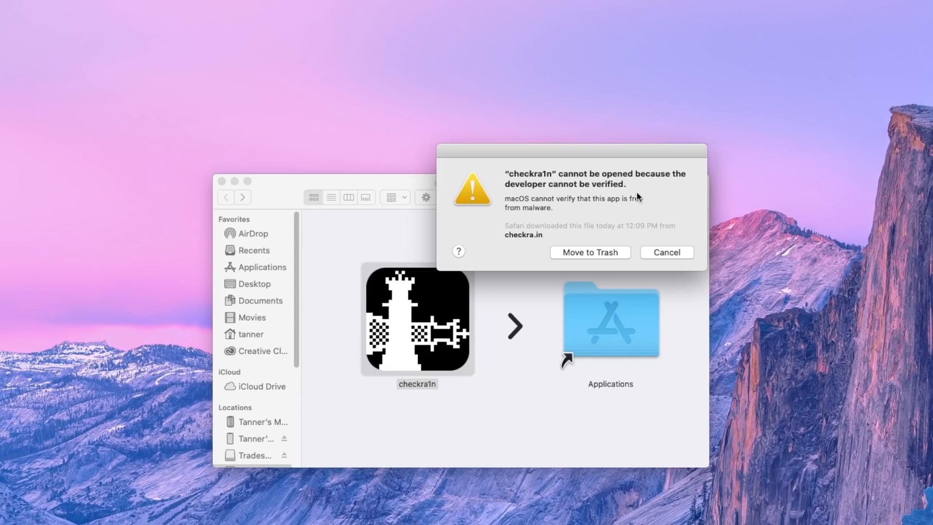
left_click(669, 255)
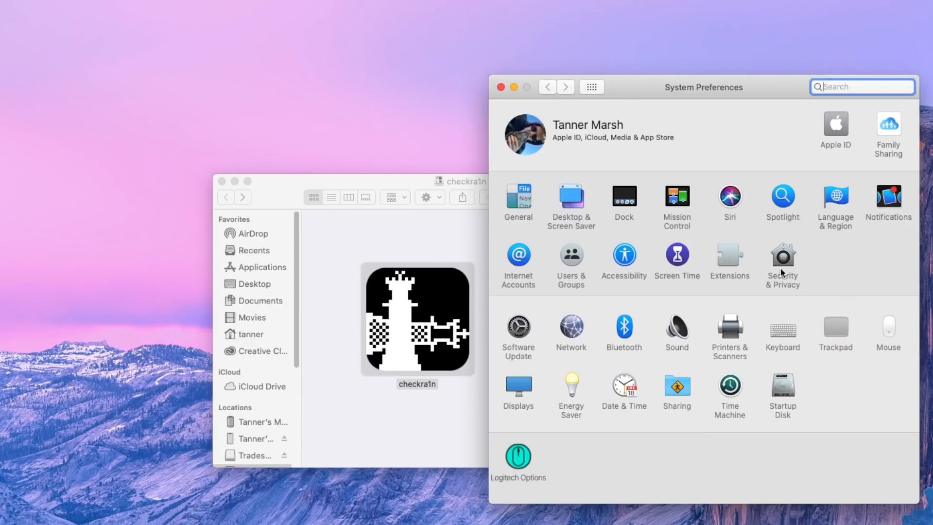
In Security & Privacy choose Open Anyway for checkra1n and confirm opening the unverified app.
left_click(781, 271)
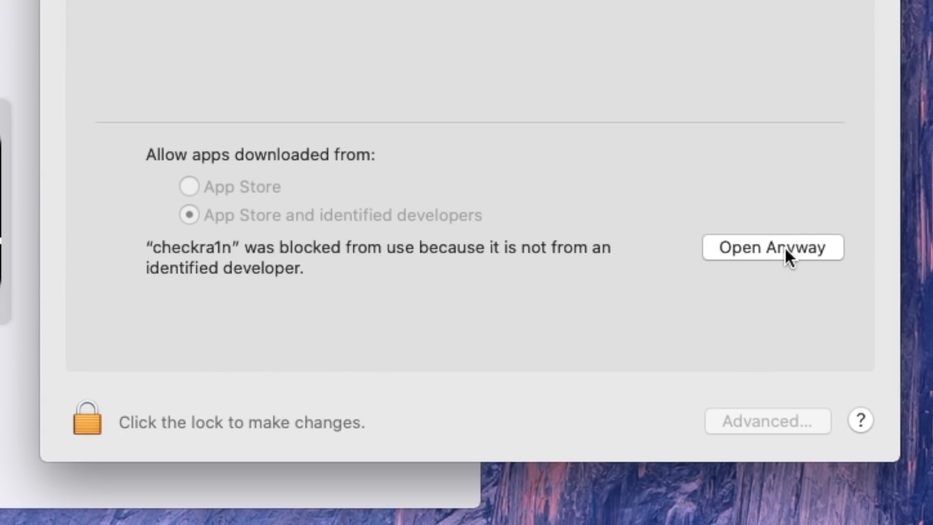
left_click(784, 247)
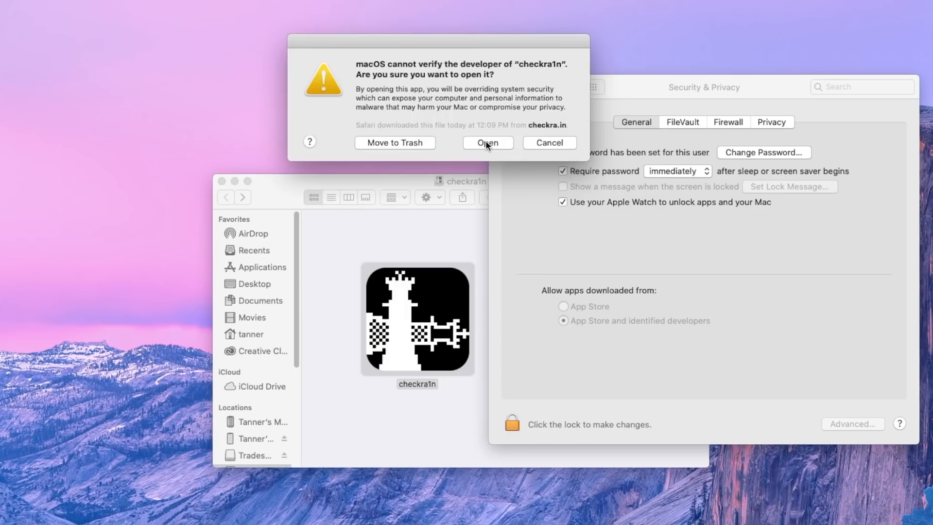
left_click(485, 142)
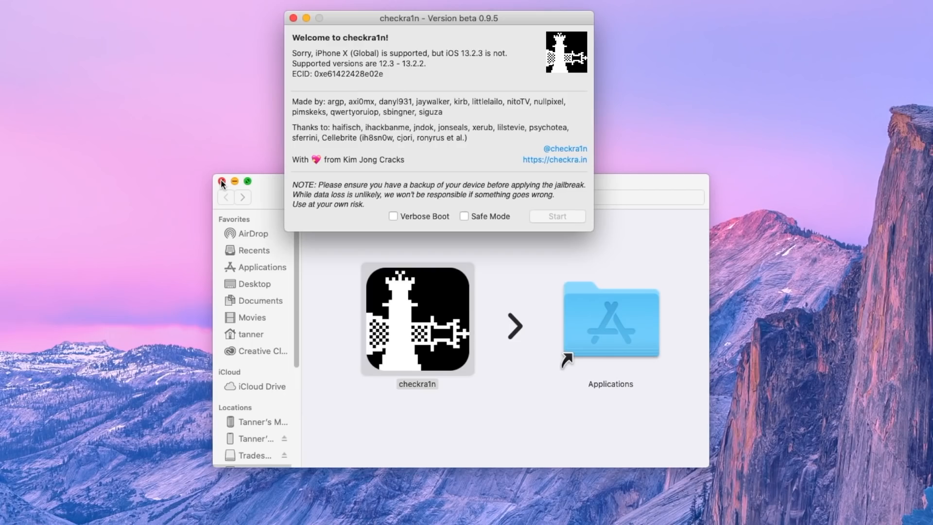
Close the installer and Finder windows and drag the checkra1n window to the screen centre.
left_click(221, 179)
key("super+w")
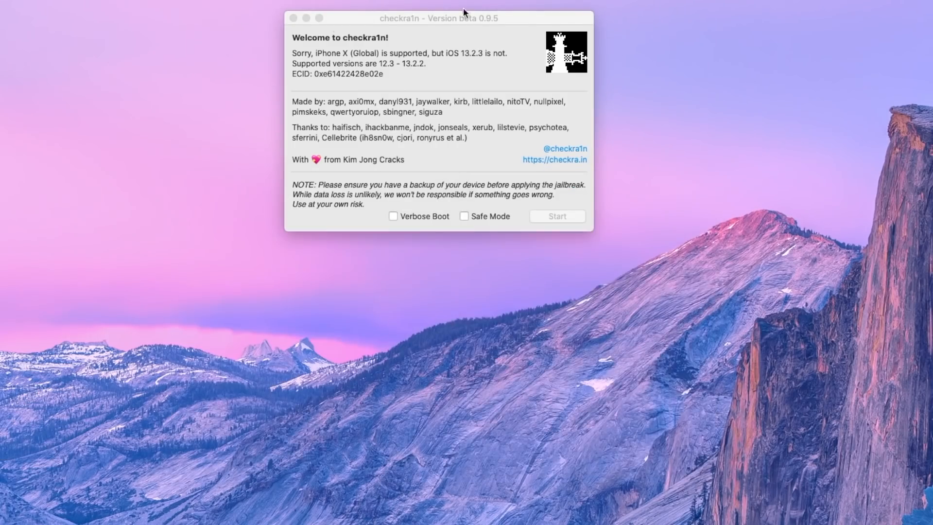
left_click_drag(463, 12, 460, 145)
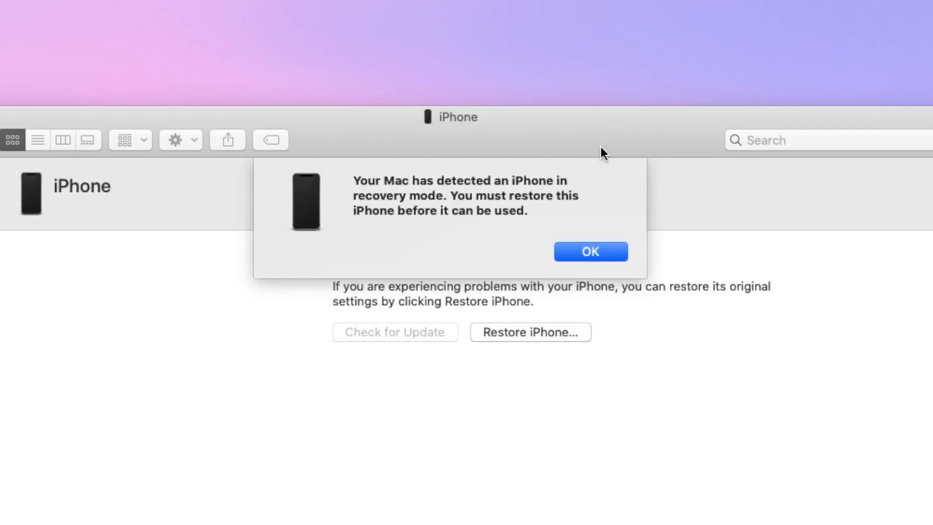
Dismiss the 'iPhone in recovery mode' restore alert with OK.
left_click(591, 252)
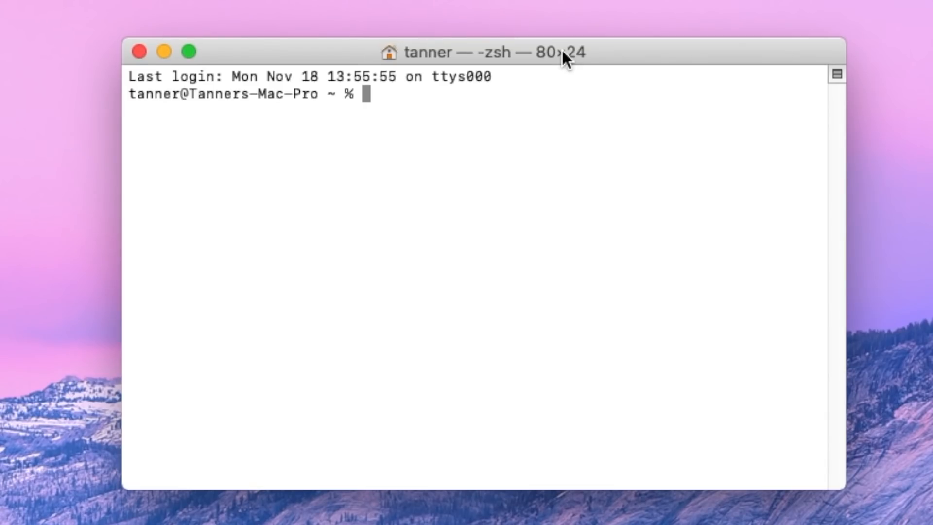
Paste the checkra1n_gui path with the dash argument at the zsh prompt and run it.
type("/Applications/checkra1n.app/Contents/MacOS/checkra1n_gui -")
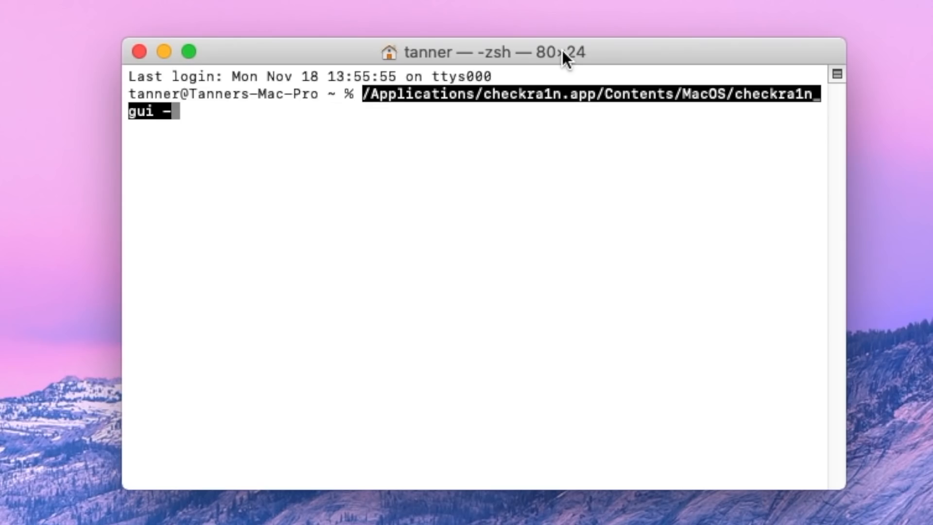
key("Return")
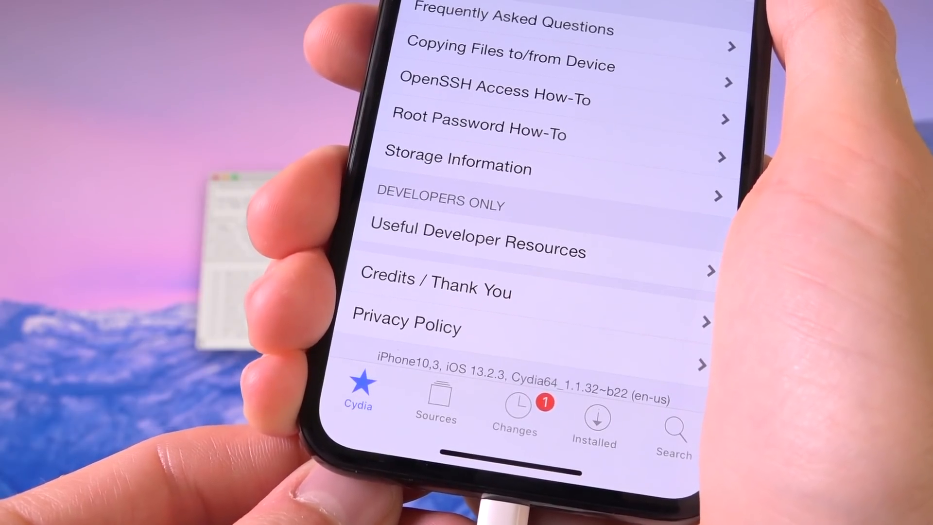
Tap the Changes tab in Cydia to list recently updated packages.
left_click(488, 454)
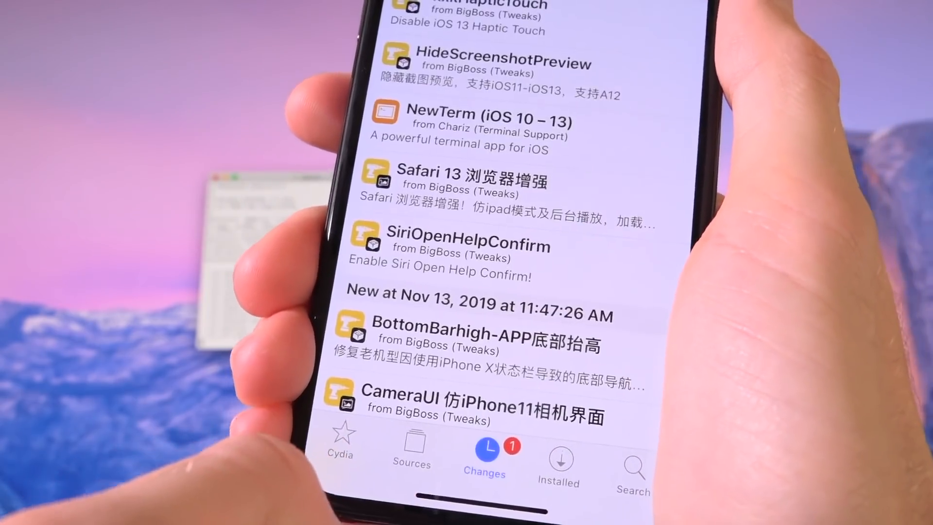